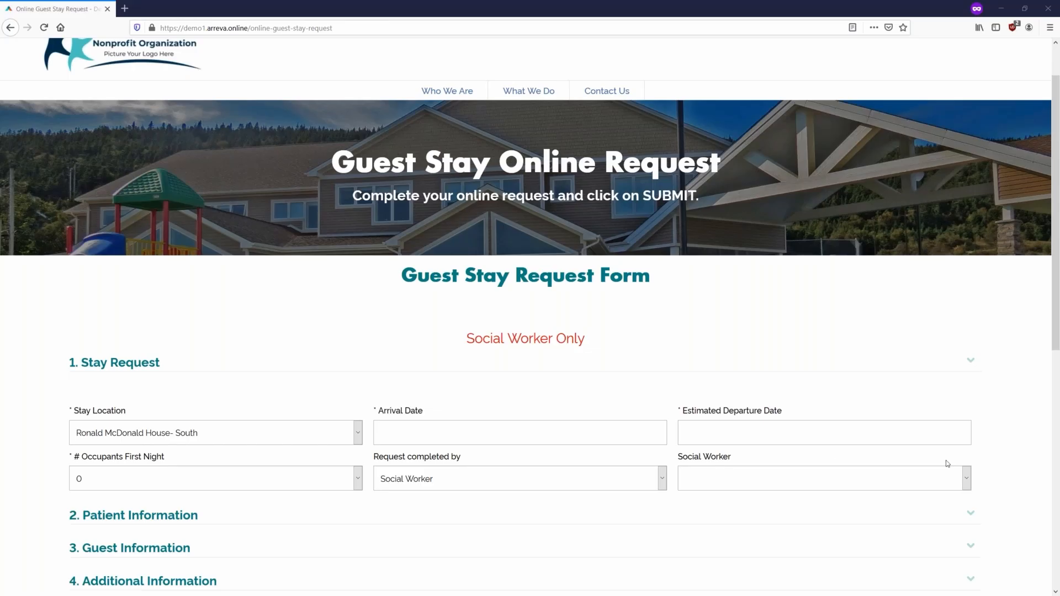
- Review the sections of the online Guest Stay Request Form and close its window
scroll(567, 352, down, 3)
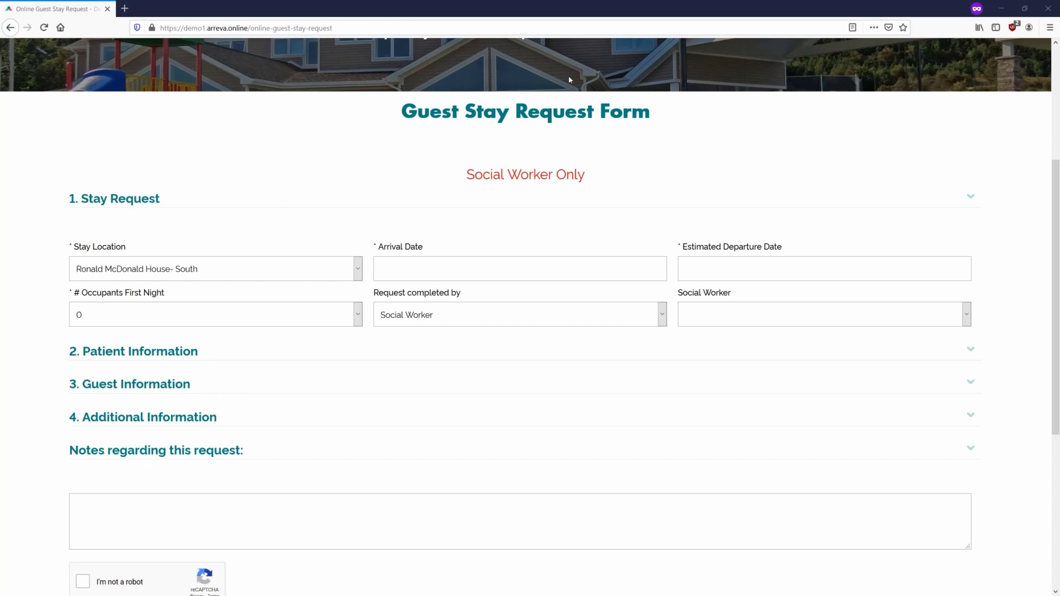
click(1048, 9)
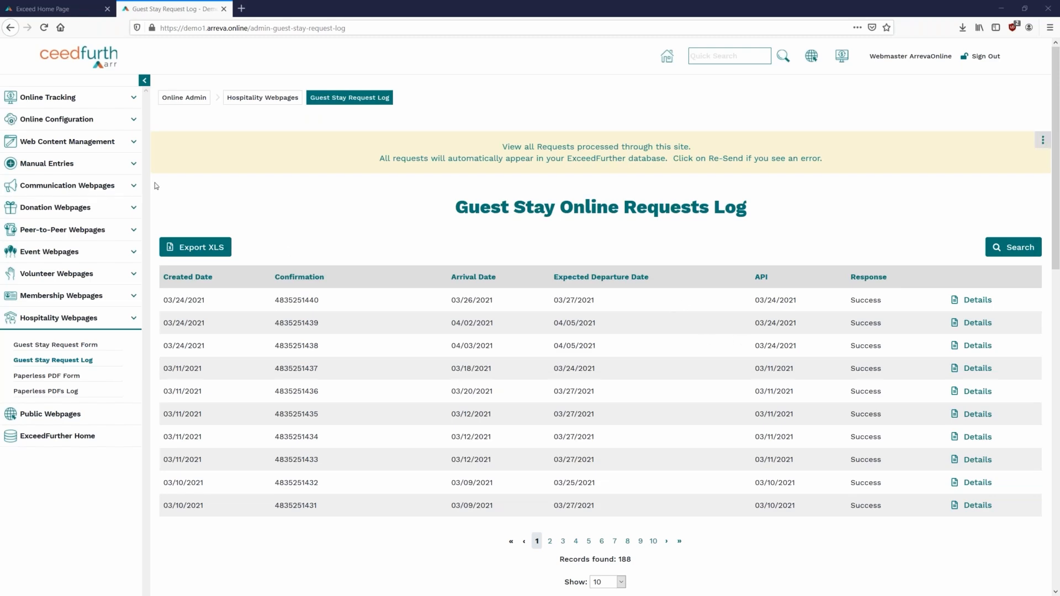
- Switch to ExceedFurther, open the new Guest Request online transactions and select all of them
click(59, 9)
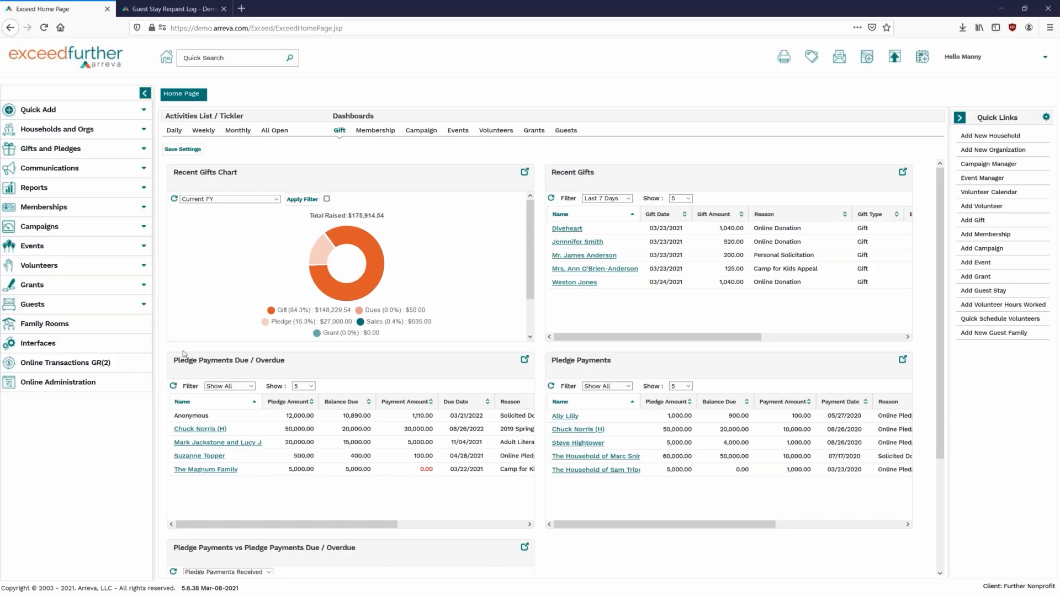
click(101, 360)
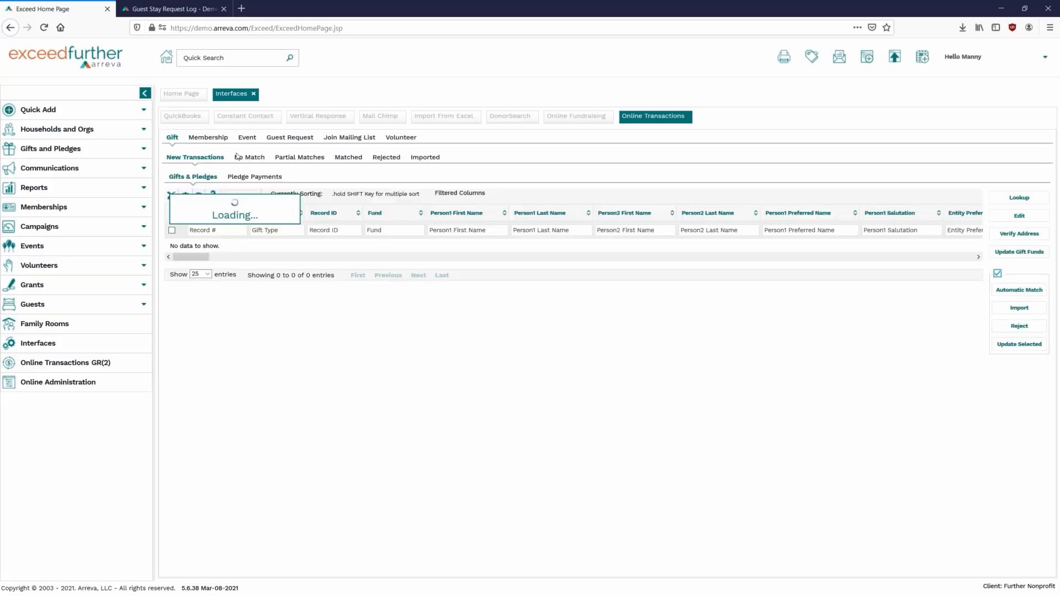
click(296, 142)
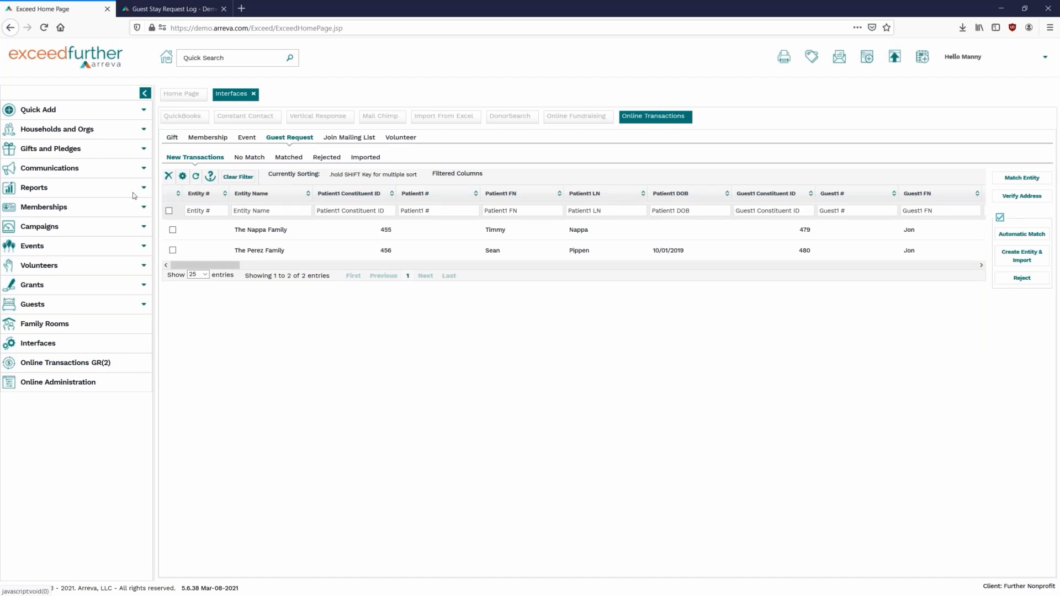
click(169, 211)
click(97, 308)
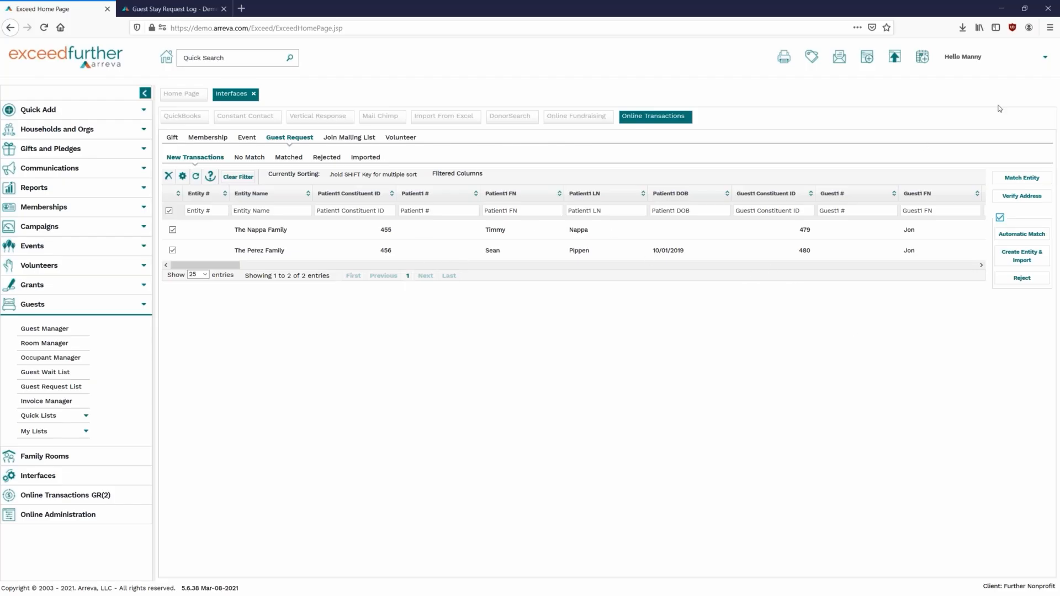
- Find the "Do you want the Patient to be Primary Name?" setting in the administration client defaults and view its options
click(993, 58)
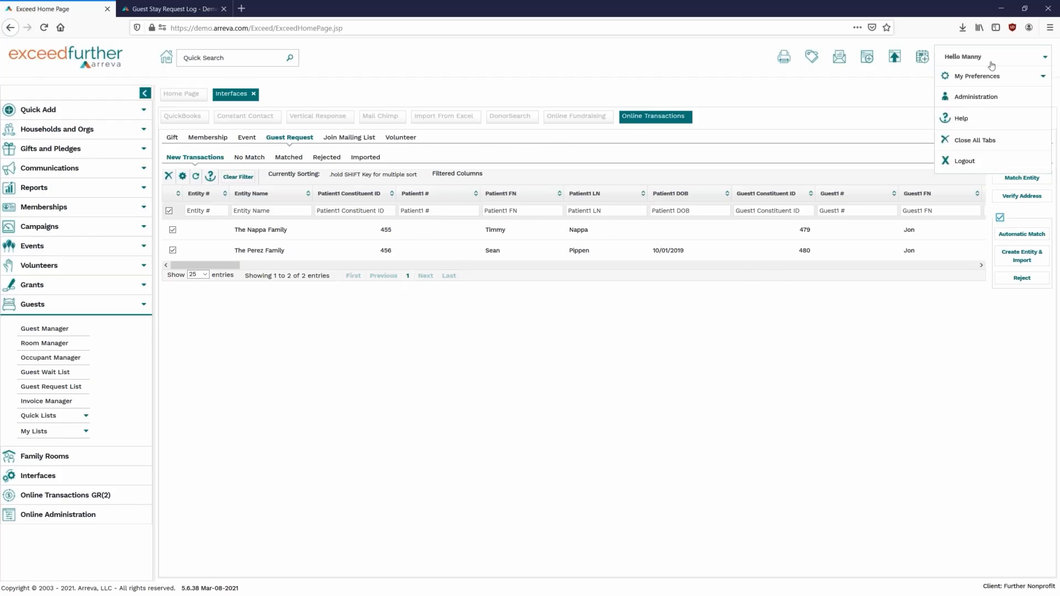
click(970, 98)
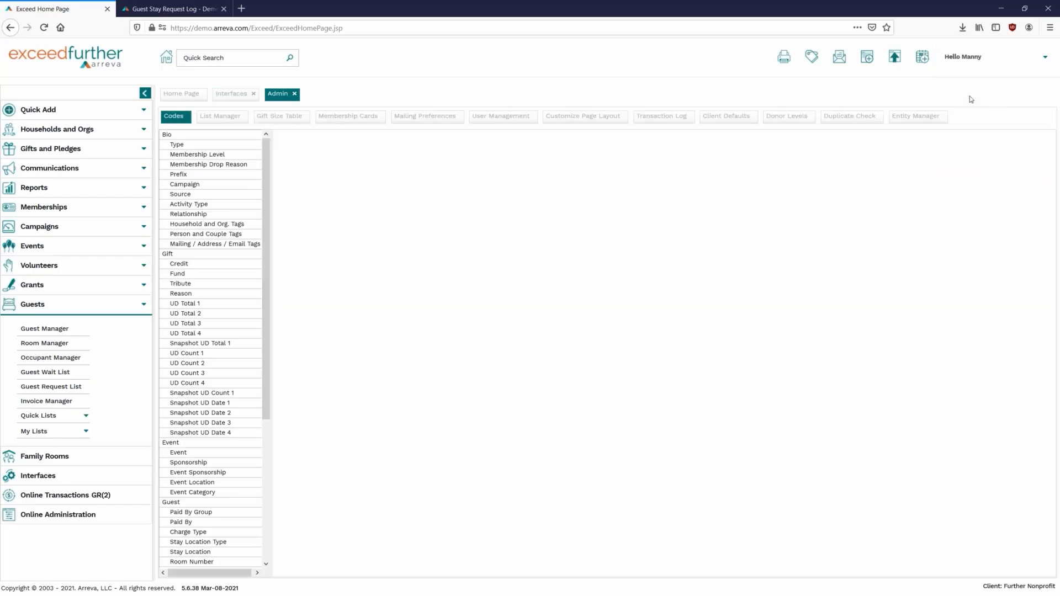
click(721, 123)
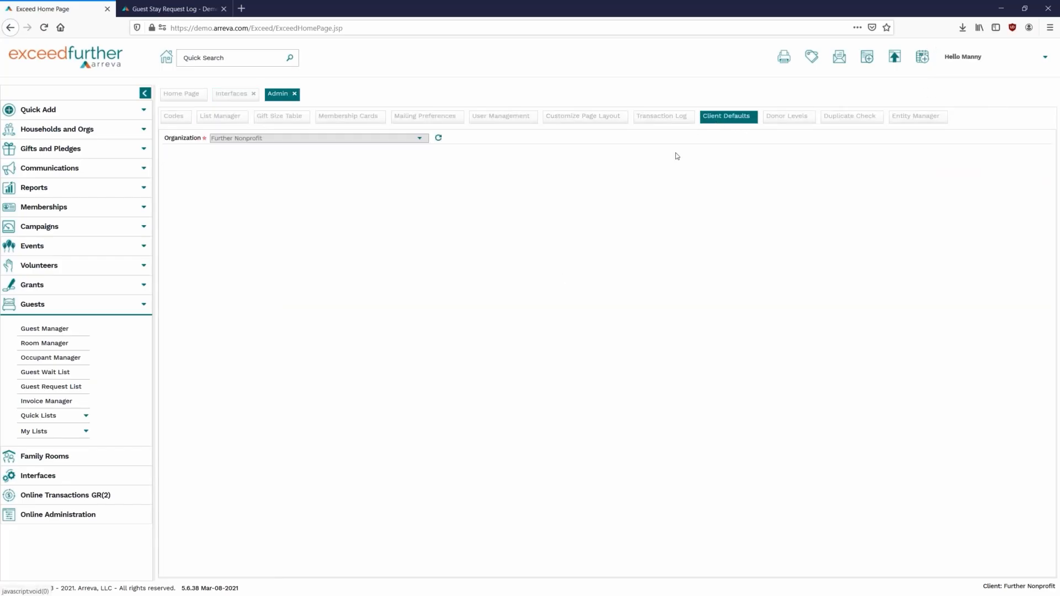
scroll(564, 375, down, 10)
scroll(565, 381, down, 15)
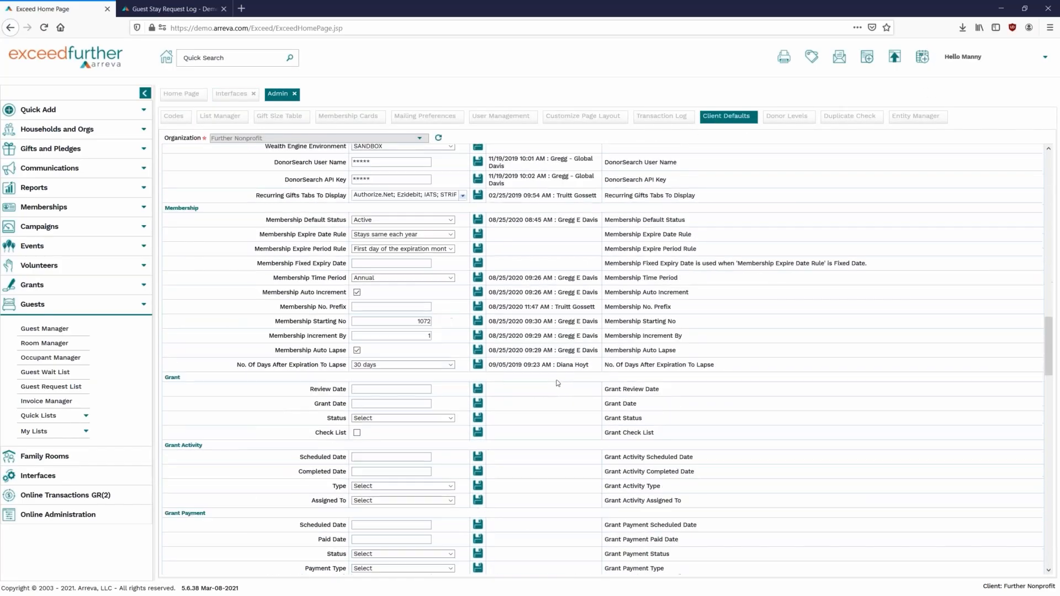
scroll(532, 389, down, 2)
scroll(531, 389, up, 2)
drag(212, 272, 346, 280)
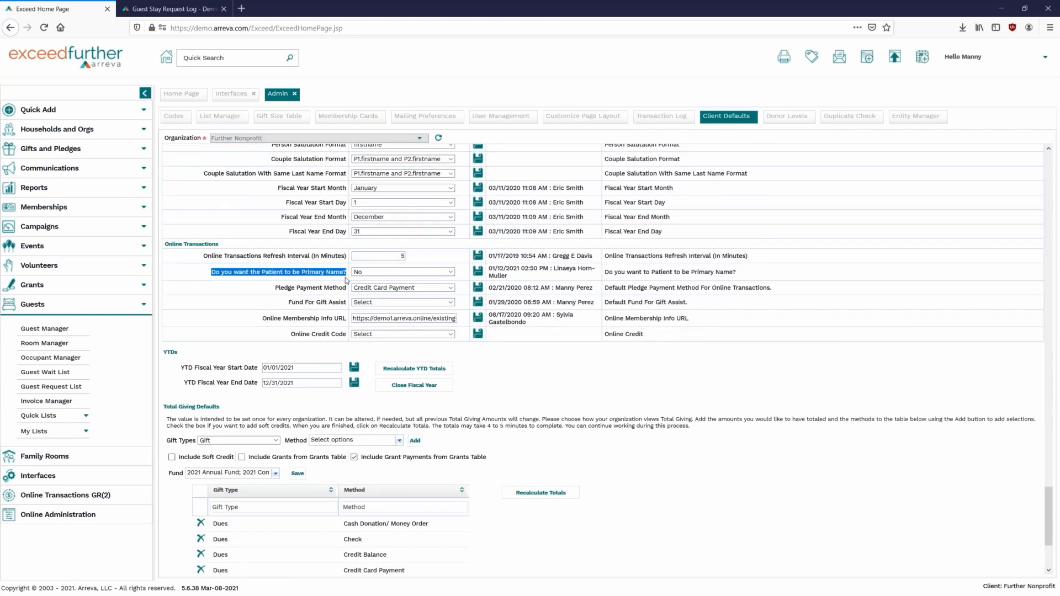
click(391, 272)
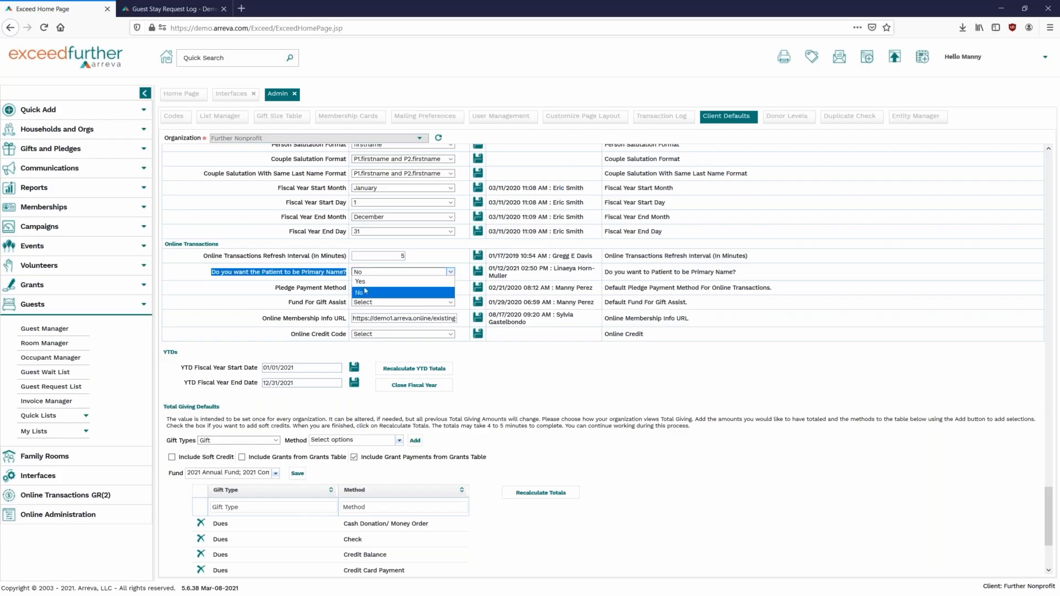
click(261, 272)
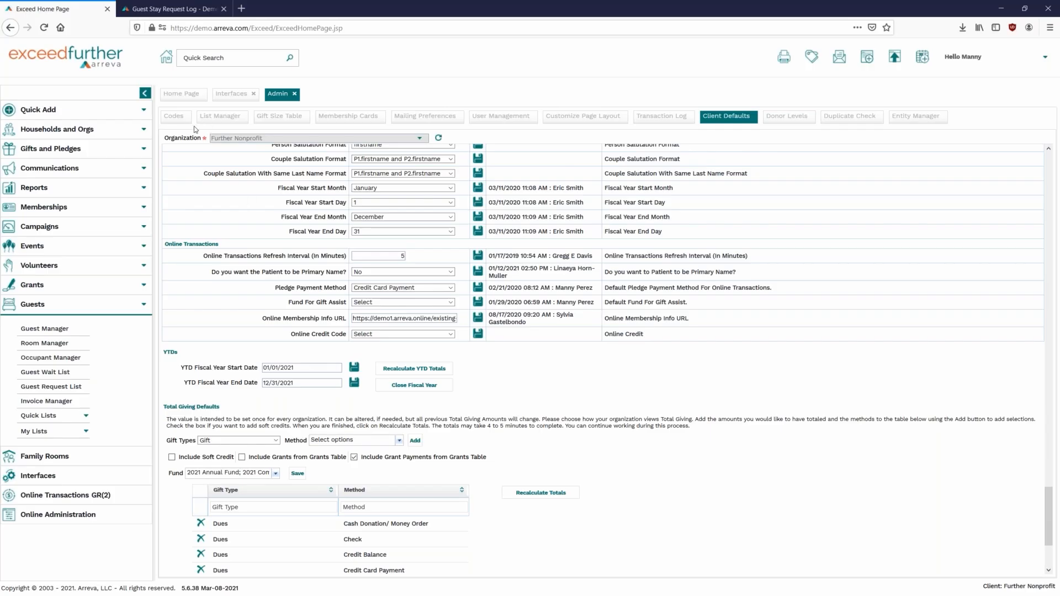
- Return to the selected new guest request transactions and run Automatic Match on them
click(234, 95)
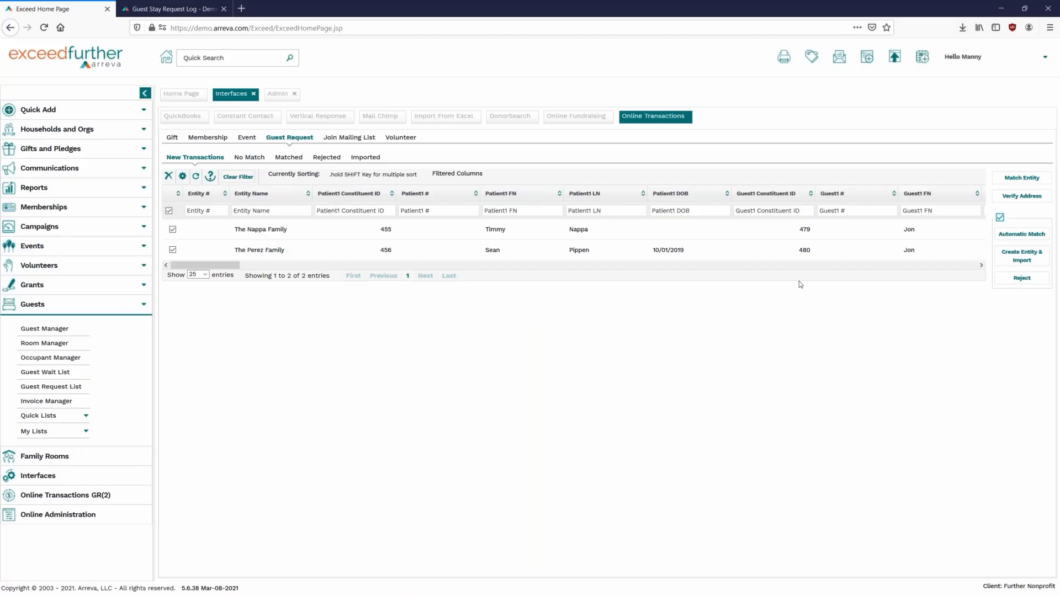
click(1022, 234)
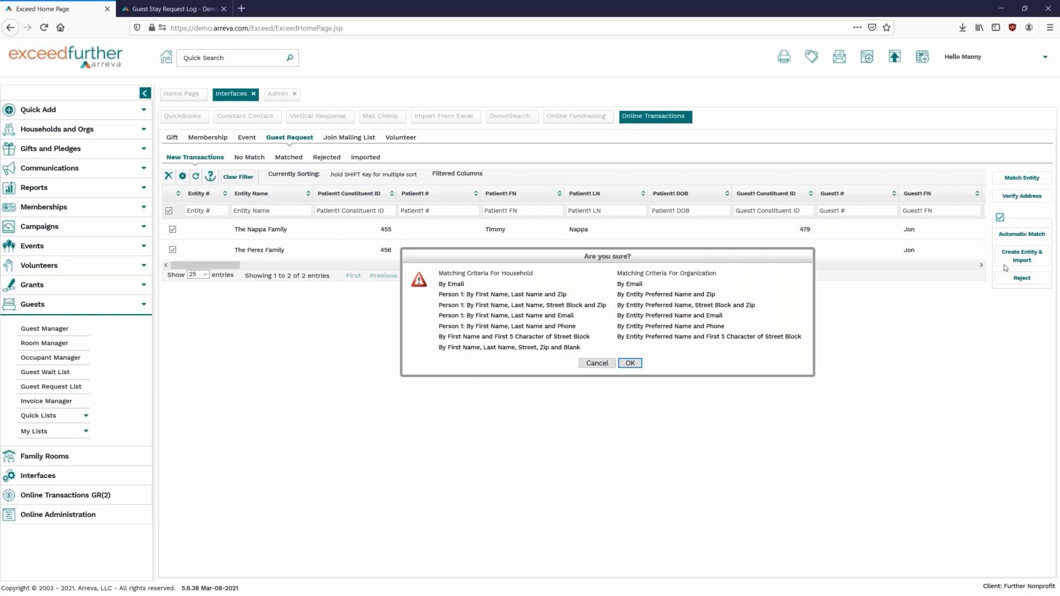
click(630, 363)
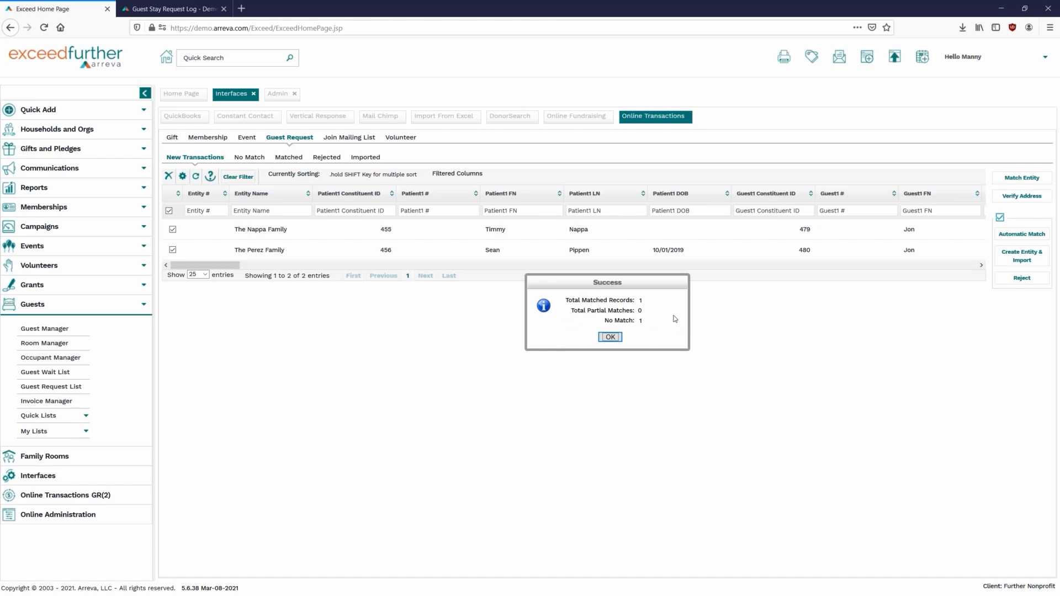
click(611, 338)
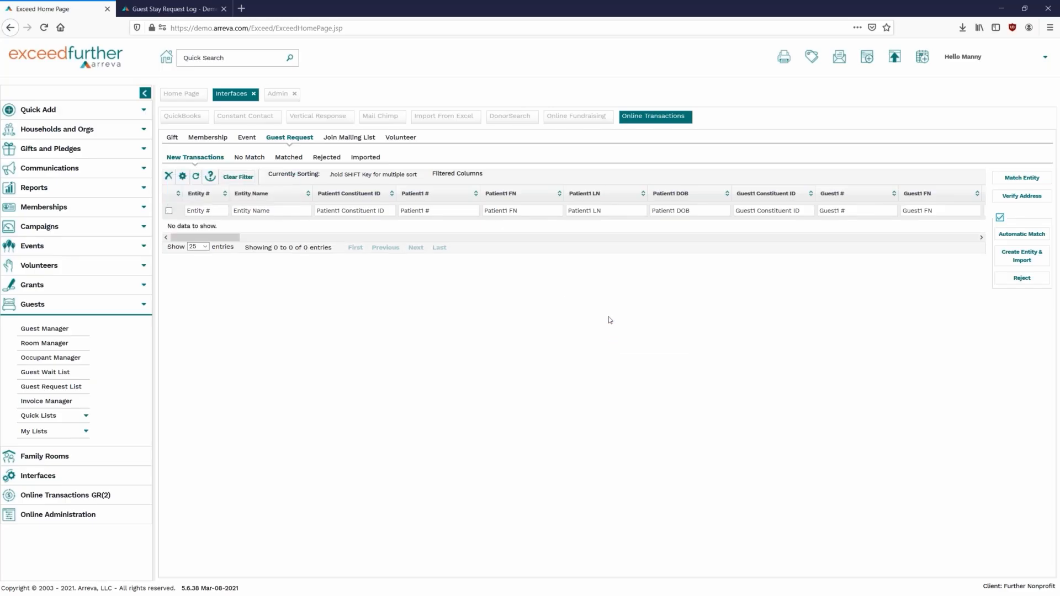
- Create the entity and import the guest request for the family transaction in the No Match list
click(250, 160)
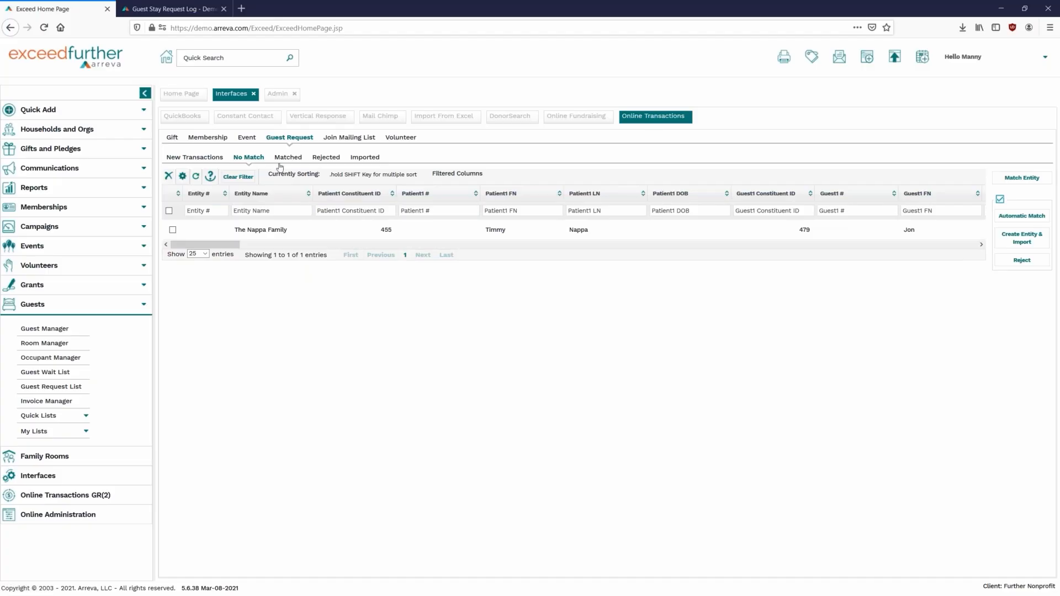
click(173, 230)
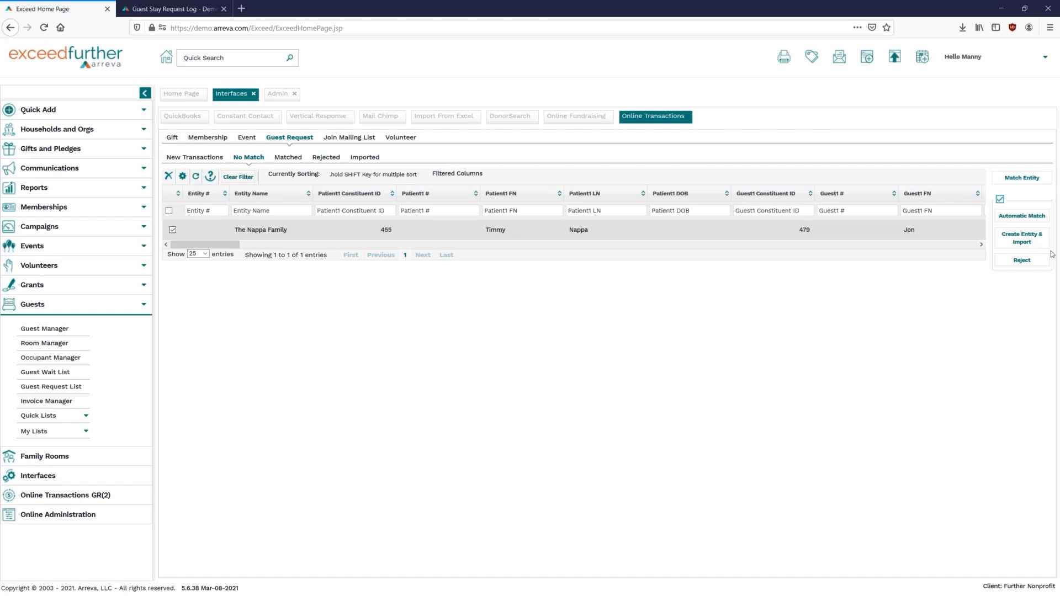
click(1036, 242)
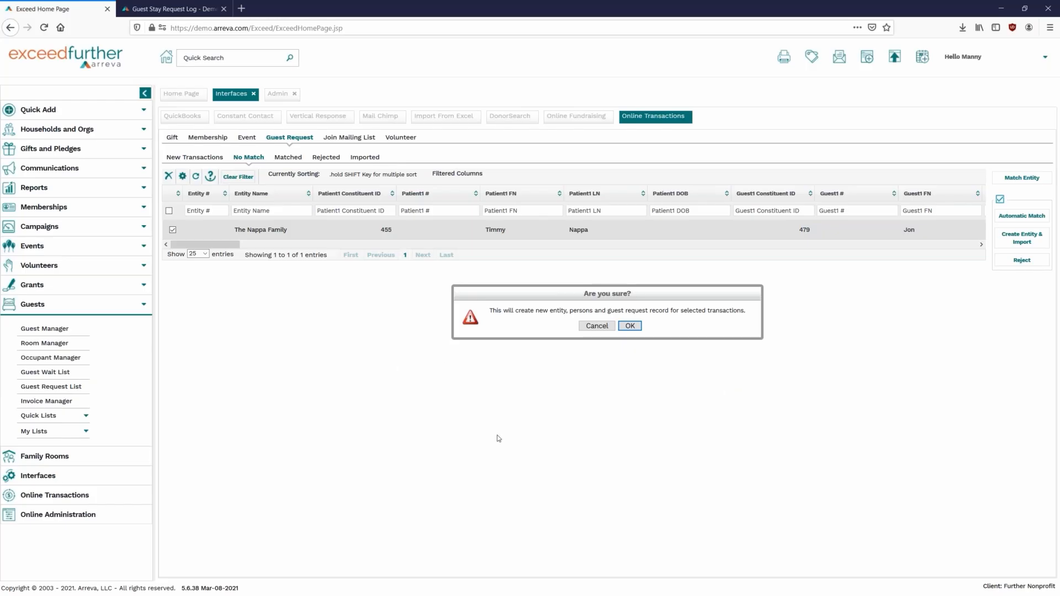
click(630, 326)
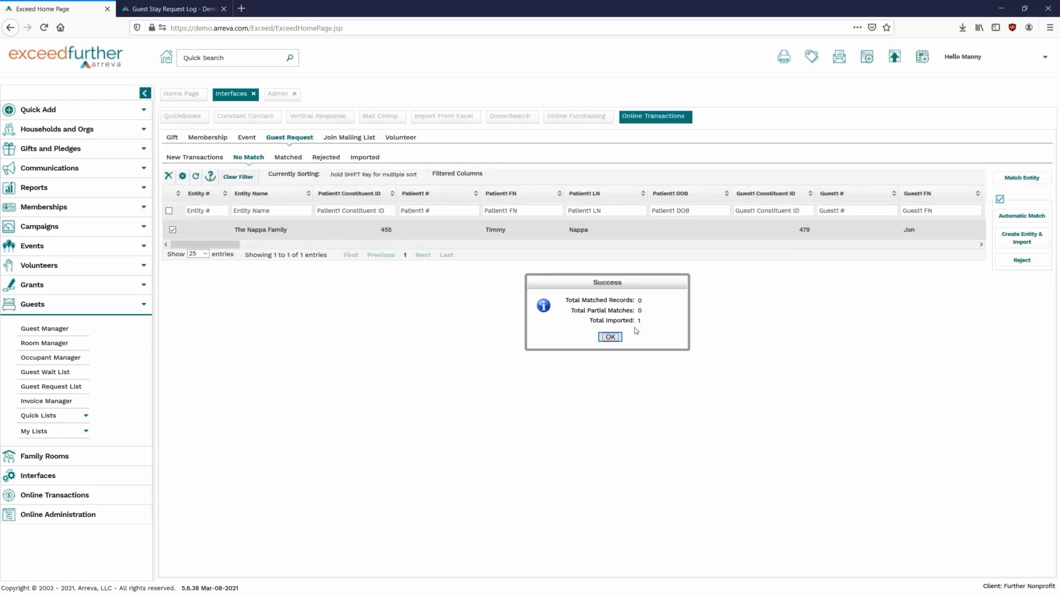
click(607, 337)
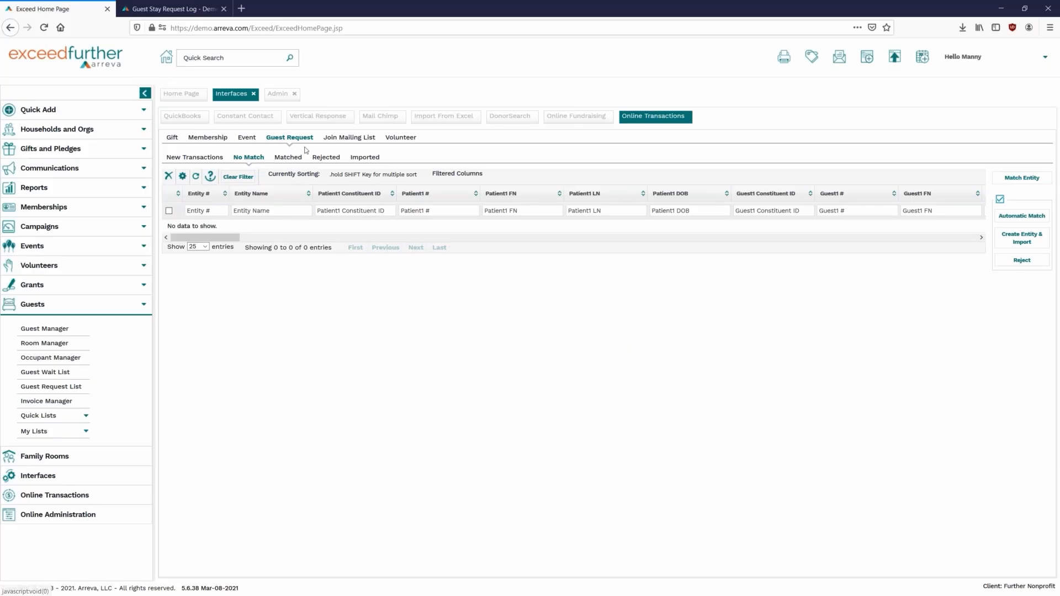
- Create a guest request record from the family transaction in the Matched list
click(282, 163)
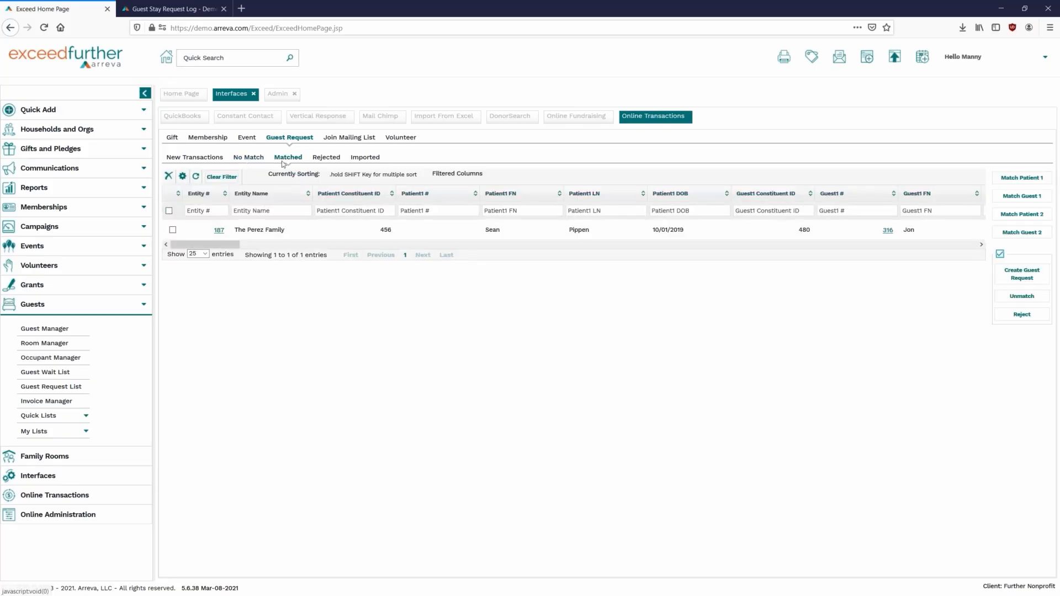
click(172, 230)
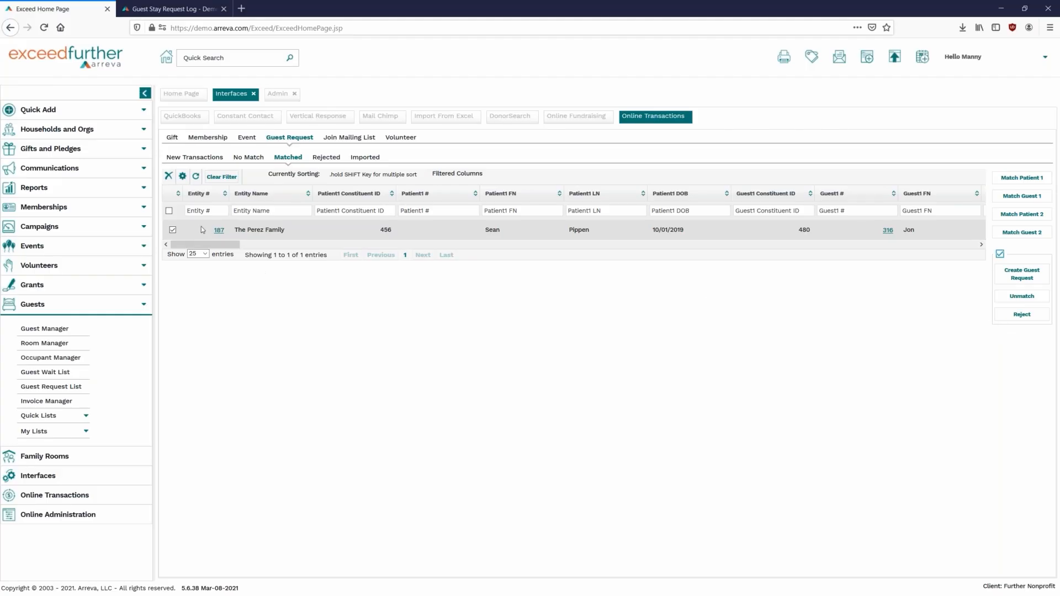
click(1025, 274)
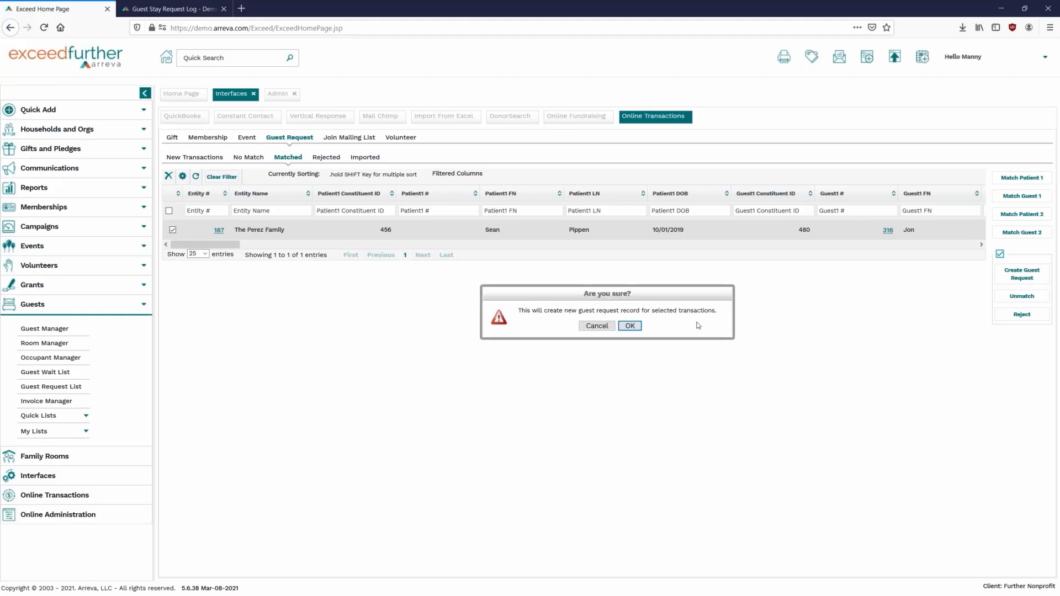
click(632, 325)
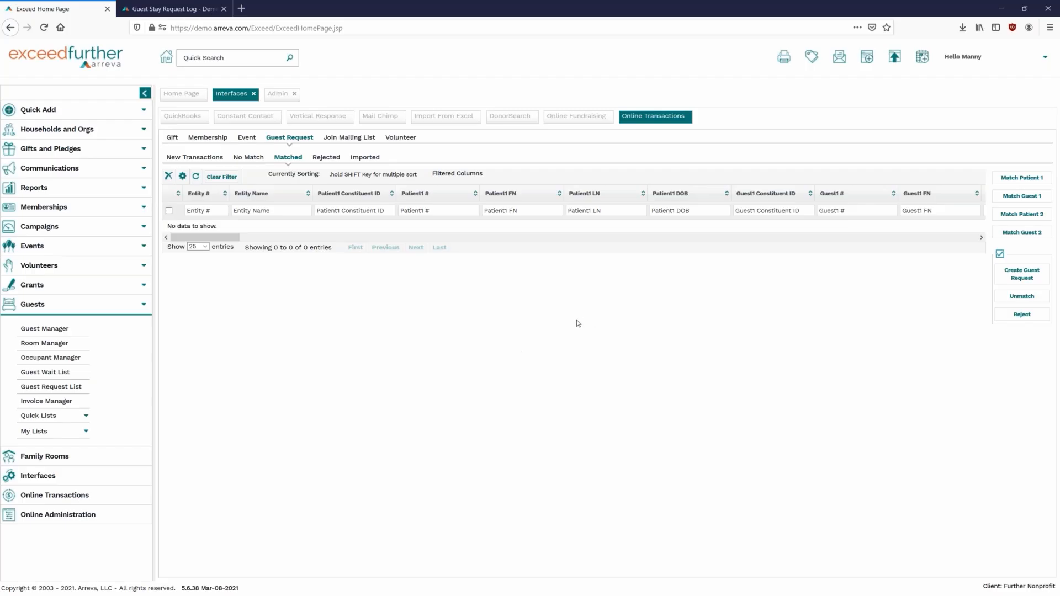
- Close the administration page and filter the Guest Request List to the stay location Ronald McDonald House- South
click(295, 94)
click(73, 387)
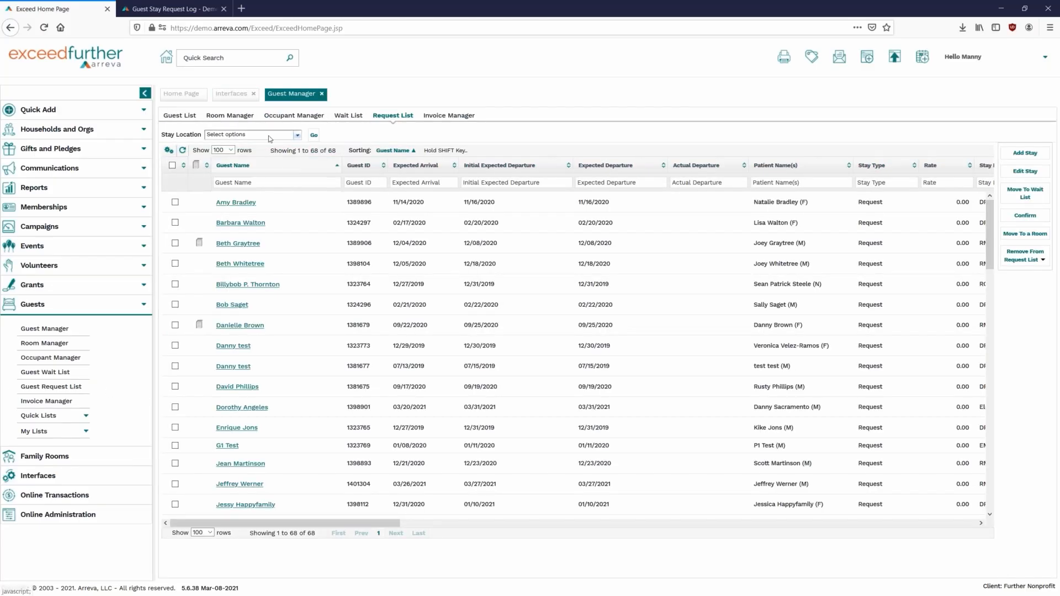
click(252, 135)
scroll(230, 171, down, 1)
click(223, 201)
click(317, 136)
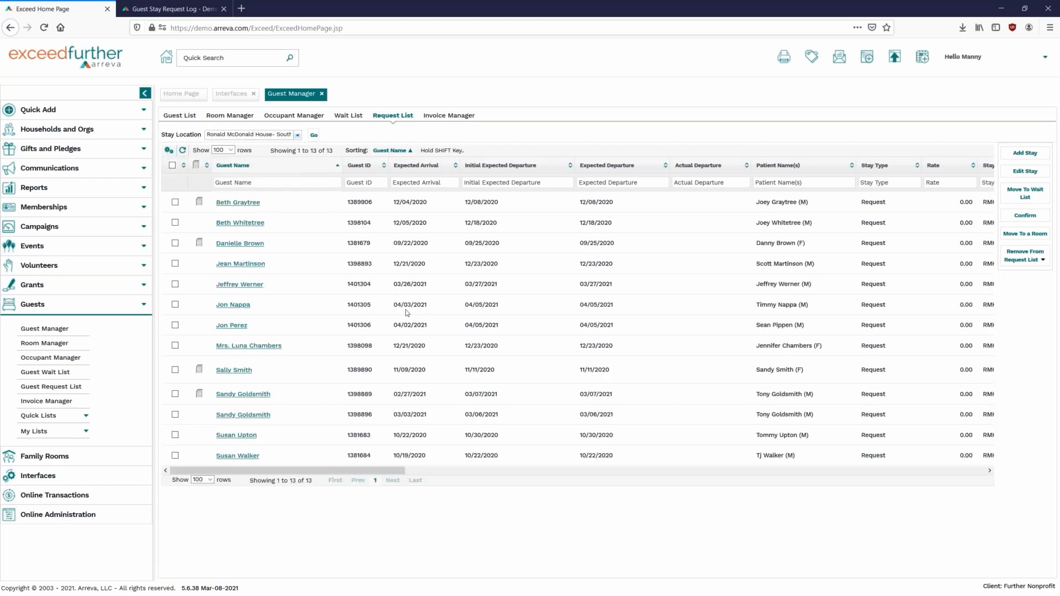
- Examine the rows of the two newly imported guest requests in the request list
drag(214, 327, 843, 329)
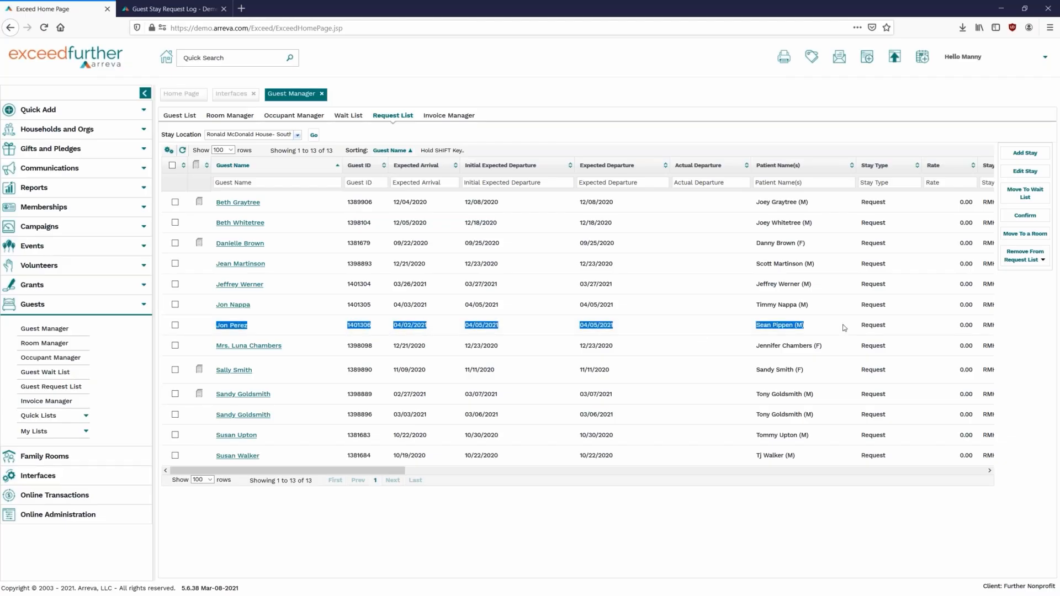
drag(195, 292, 914, 326)
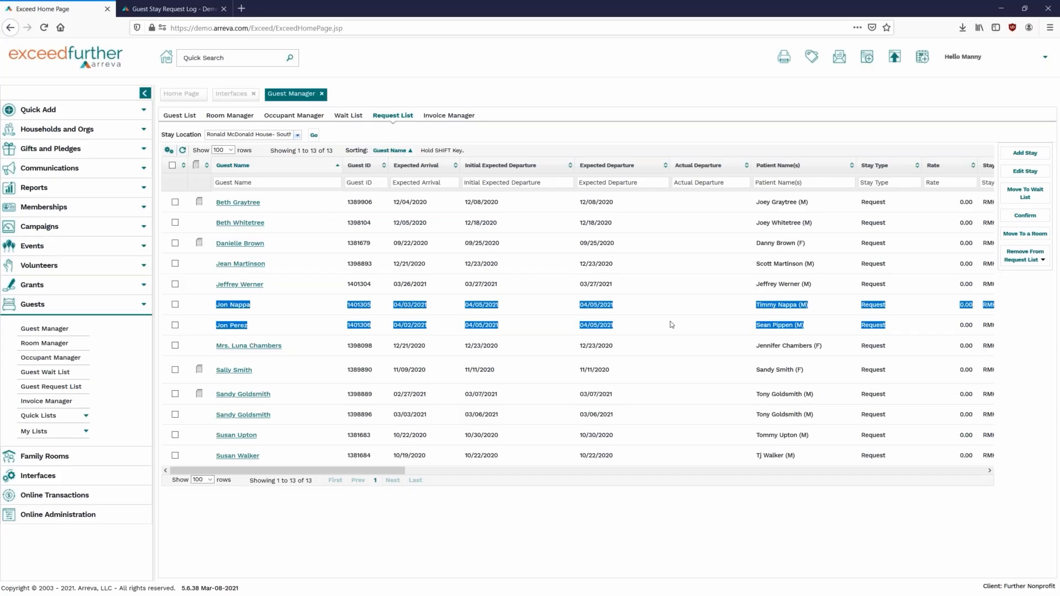
click(474, 541)
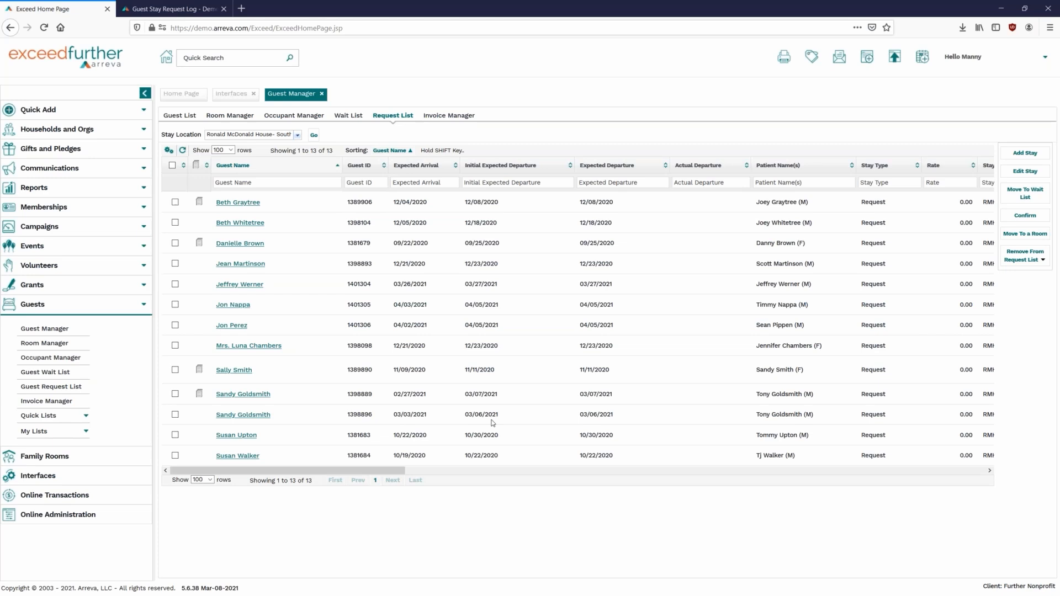